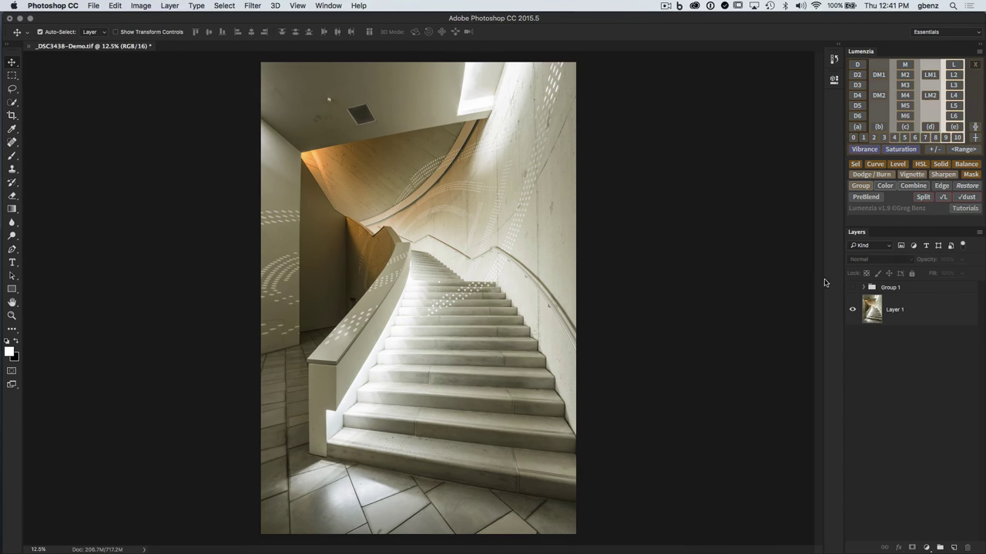
# - Turn Group 1 back on, select it and expand its contents
pyautogui.click(852, 288)
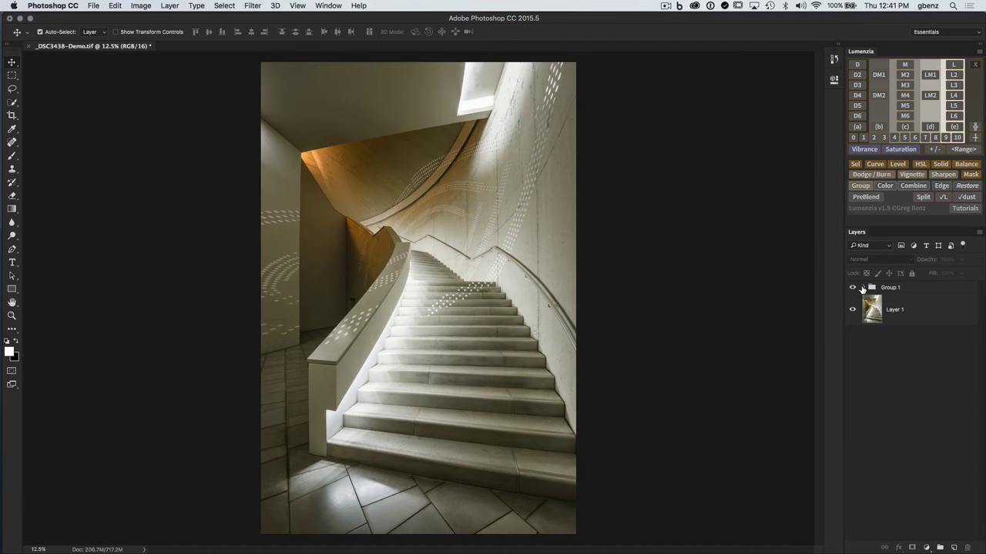
pyautogui.click(861, 289)
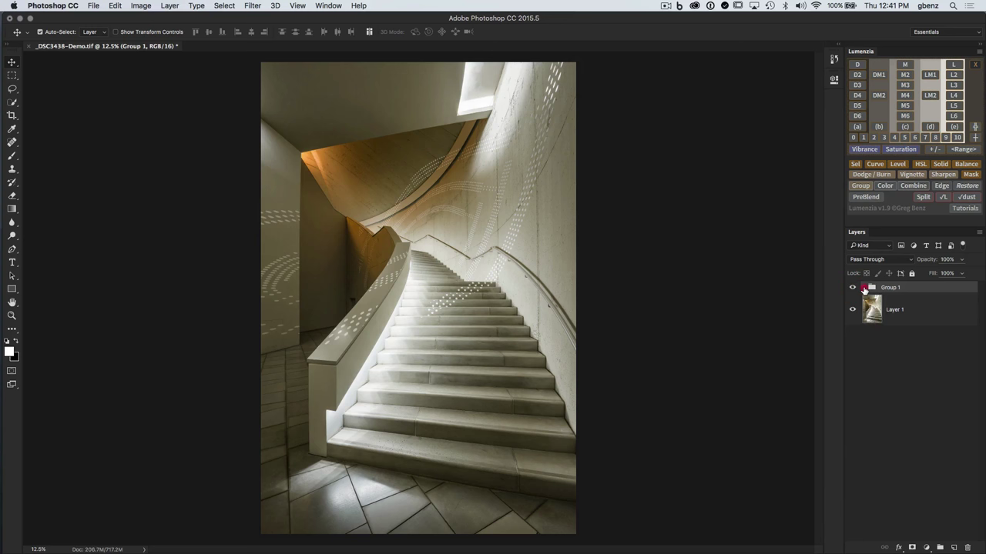
pyautogui.click(862, 288)
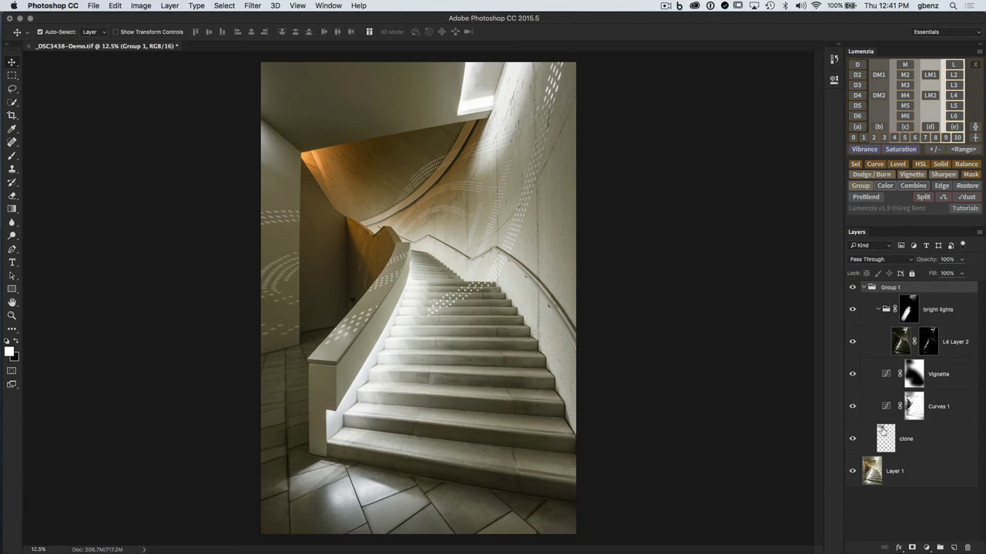
# - Toggle the clone layer off and on to compare the retouch
pyautogui.click(852, 439)
pyautogui.click(853, 439)
pyautogui.click(852, 439)
pyautogui.click(852, 439)
pyautogui.click(852, 439)
pyautogui.click(853, 439)
# - Compare the effects of Curves 1 and the Vignette by toggling each off and on
pyautogui.click(852, 408)
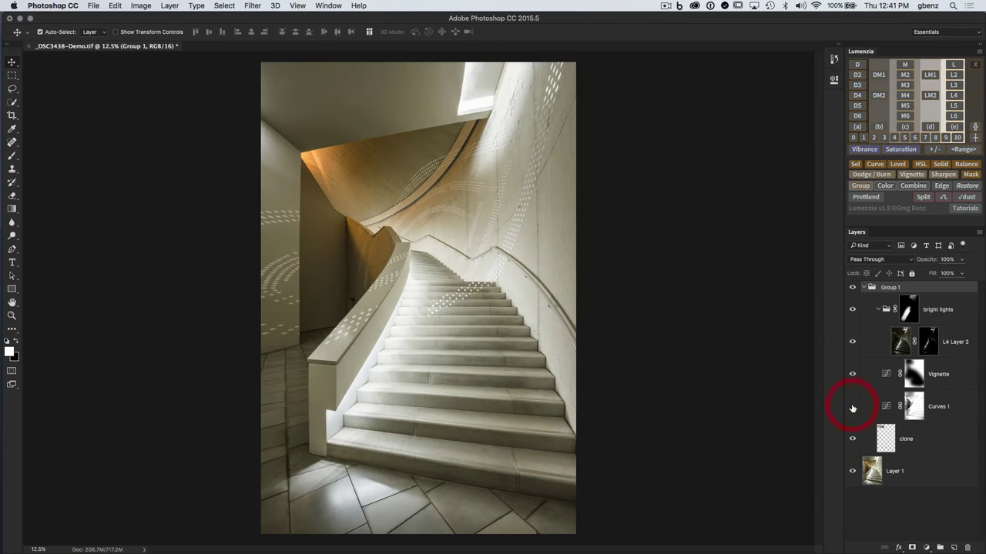
pyautogui.click(853, 407)
pyautogui.click(852, 407)
pyautogui.click(853, 407)
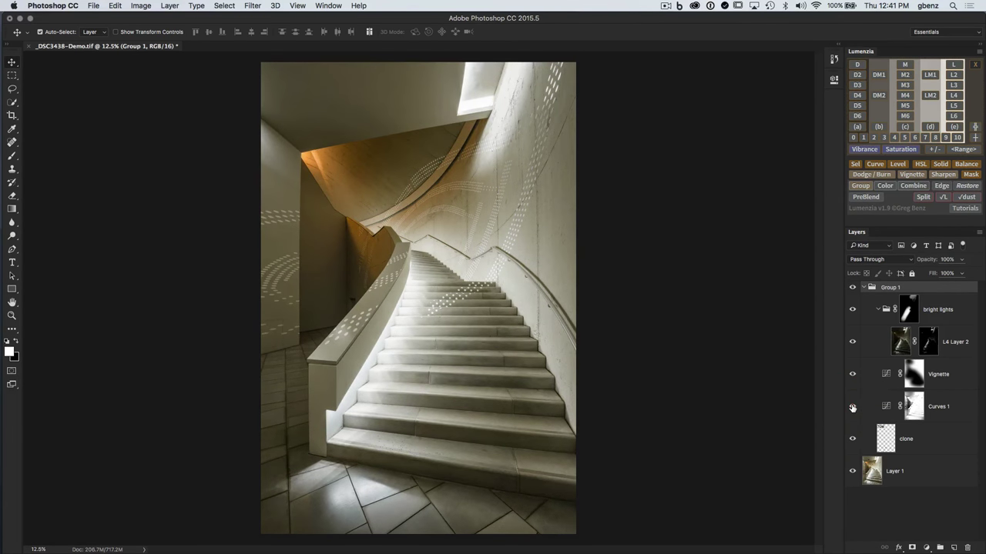
pyautogui.click(852, 375)
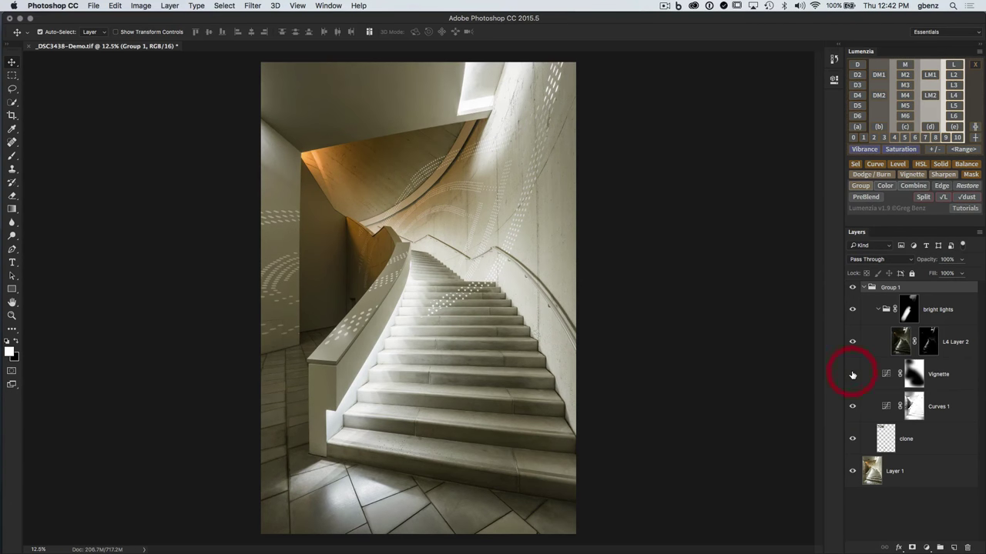
pyautogui.click(853, 375)
pyautogui.click(852, 375)
pyautogui.click(853, 375)
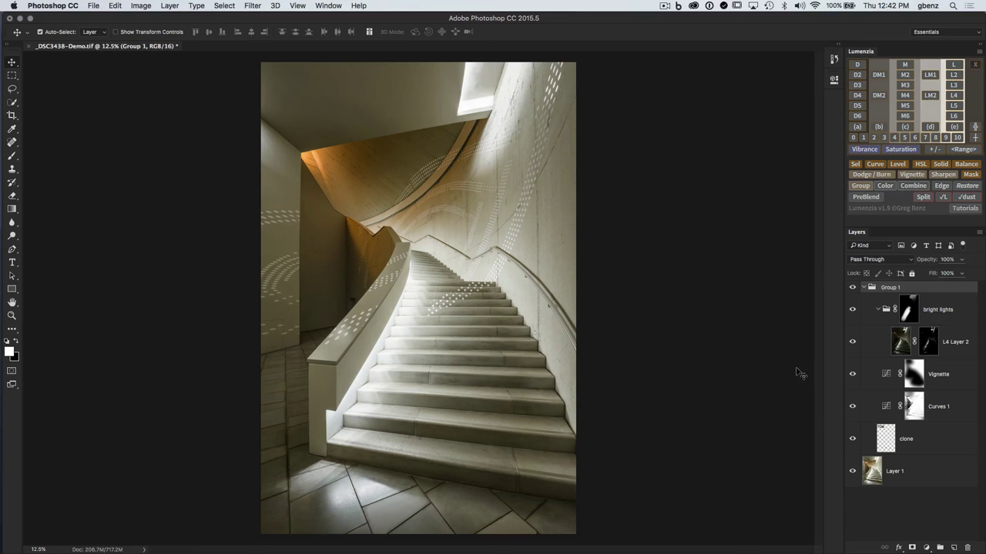
# - Compare the bright lights group, collapse Group 1, and toggle Group 1 against the original photo
pyautogui.click(852, 310)
pyautogui.click(852, 310)
pyautogui.click(866, 287)
pyautogui.click(852, 288)
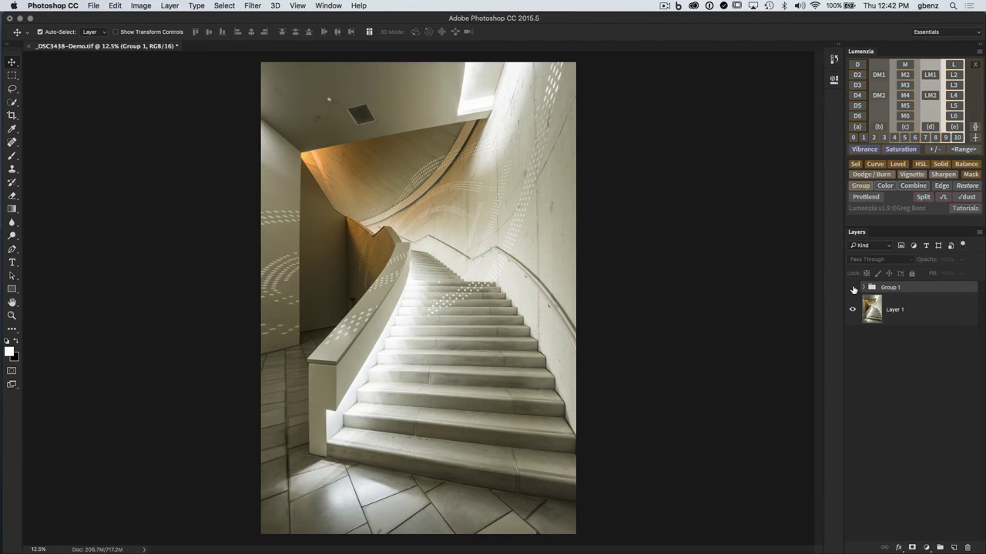
pyautogui.click(852, 288)
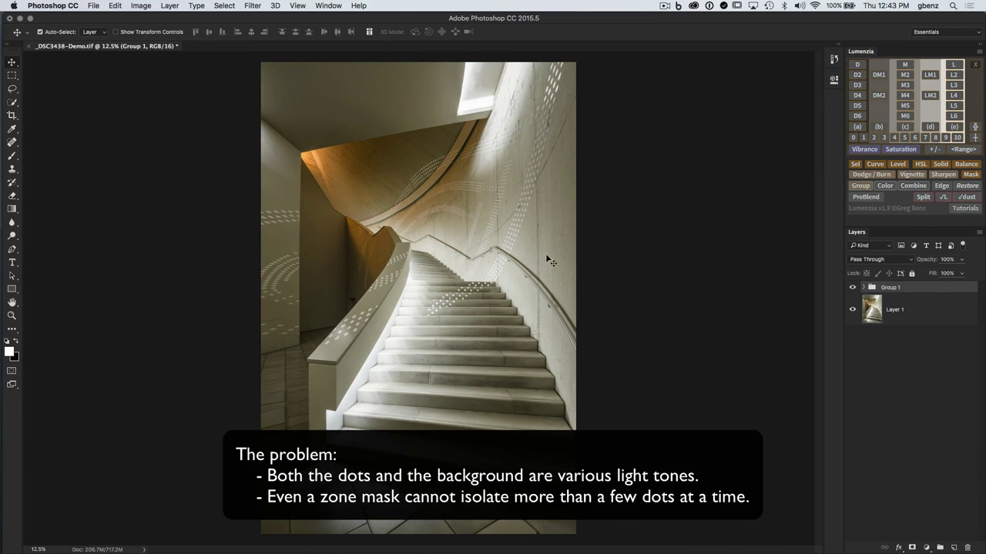
# - Preview Lumenzia lights masks L, L2, L3, L4 and finally L5 on the photo
pyautogui.click(954, 67)
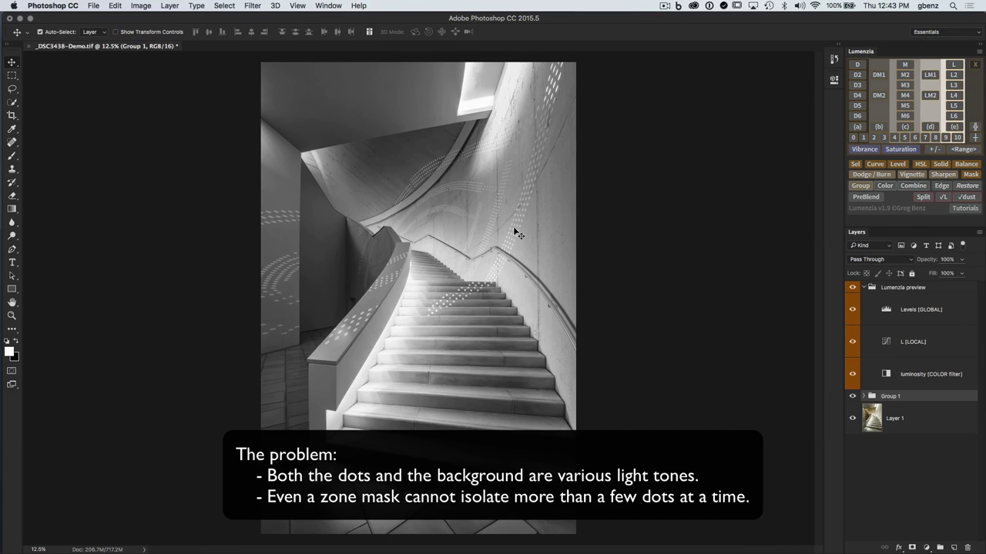
pyautogui.click(953, 75)
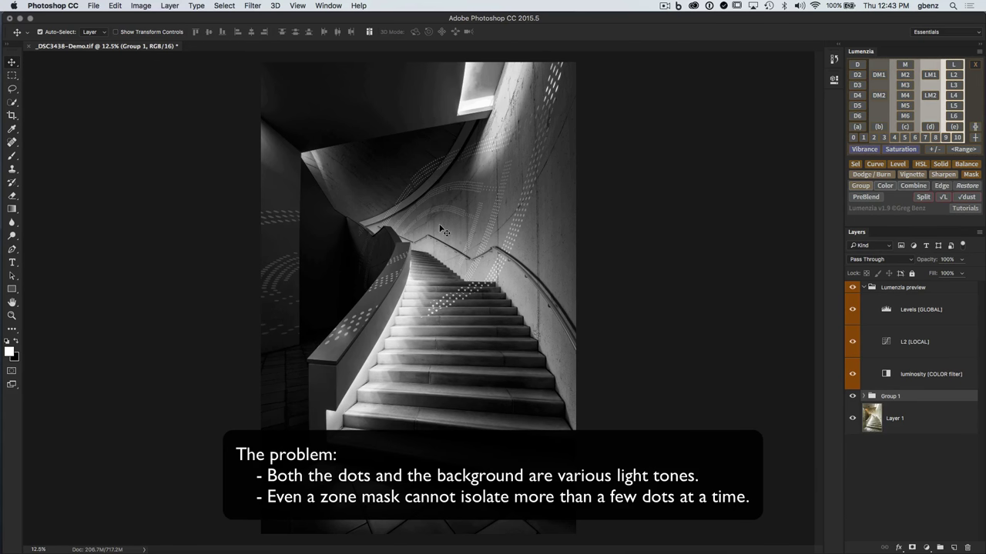
pyautogui.click(954, 85)
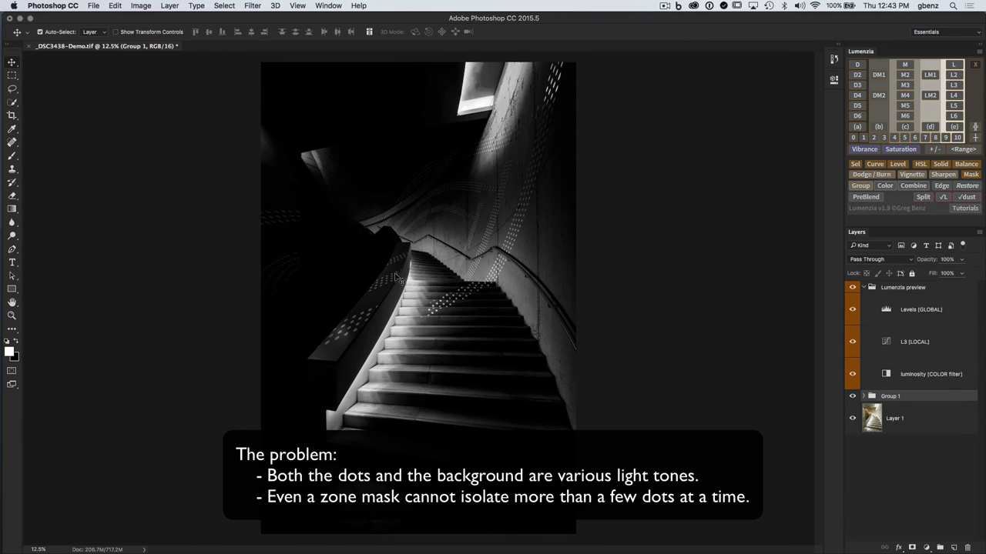
pyautogui.click(955, 95)
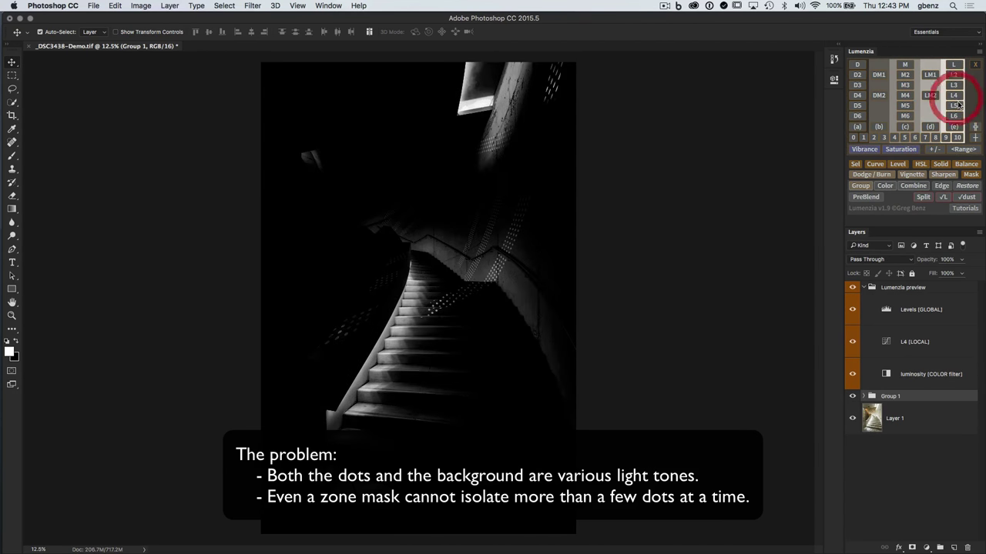
pyautogui.click(955, 106)
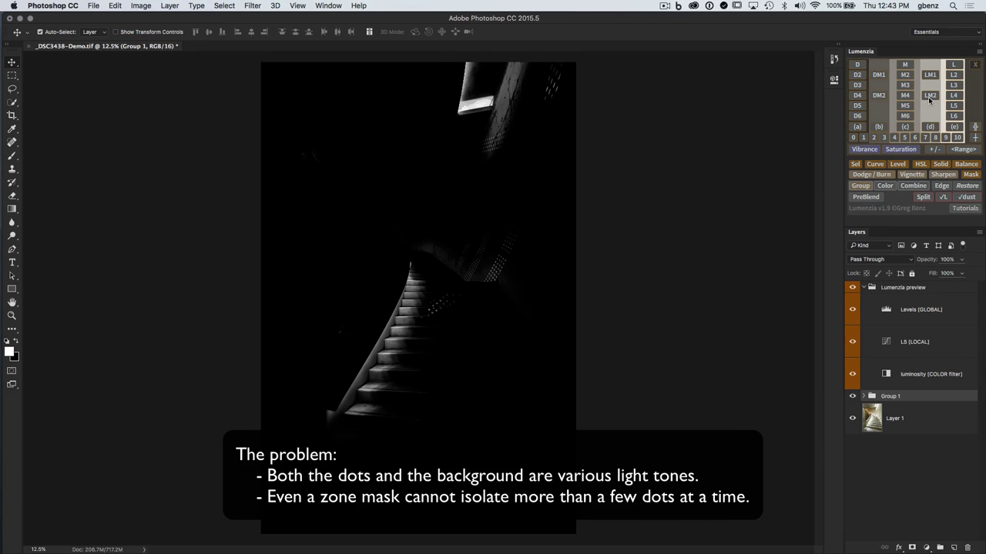
# - Preview Lumenzia zone masks 10, 9, 8 and 7, then clear the preview
pyautogui.click(958, 137)
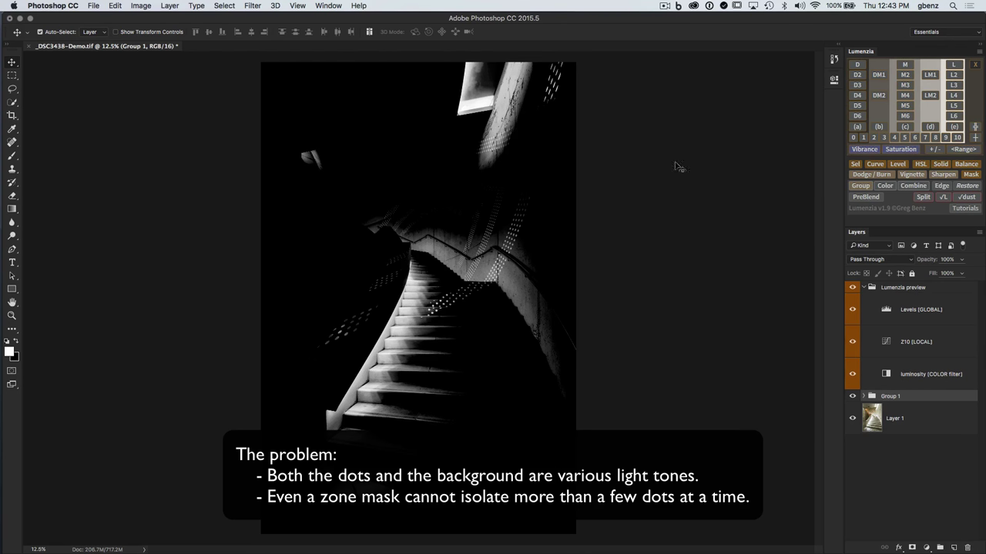
pyautogui.click(944, 137)
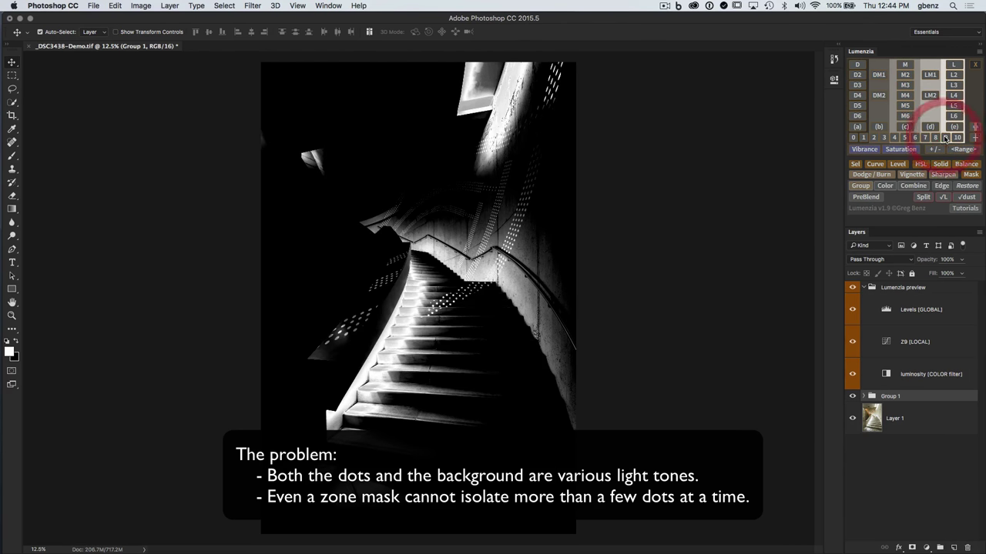
pyautogui.click(936, 137)
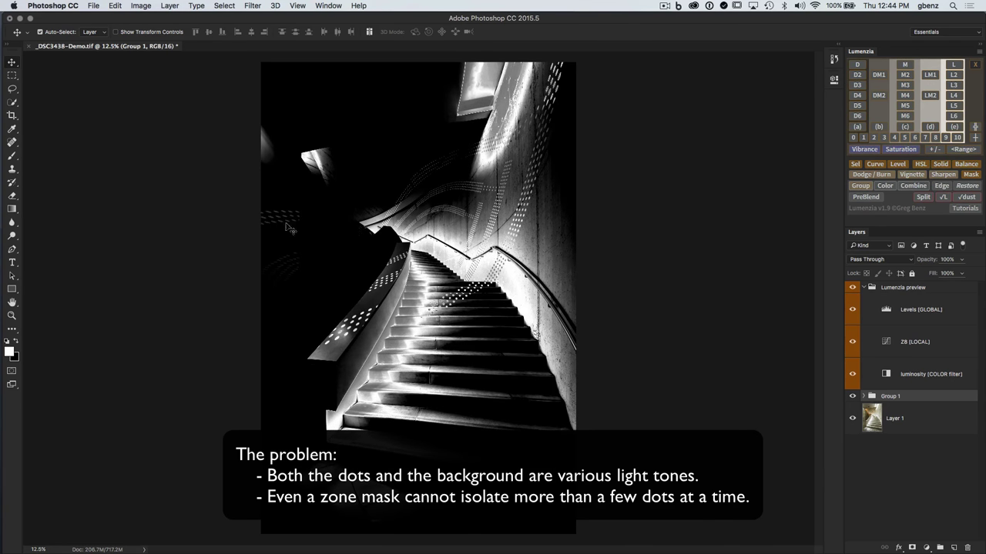
pyautogui.click(925, 137)
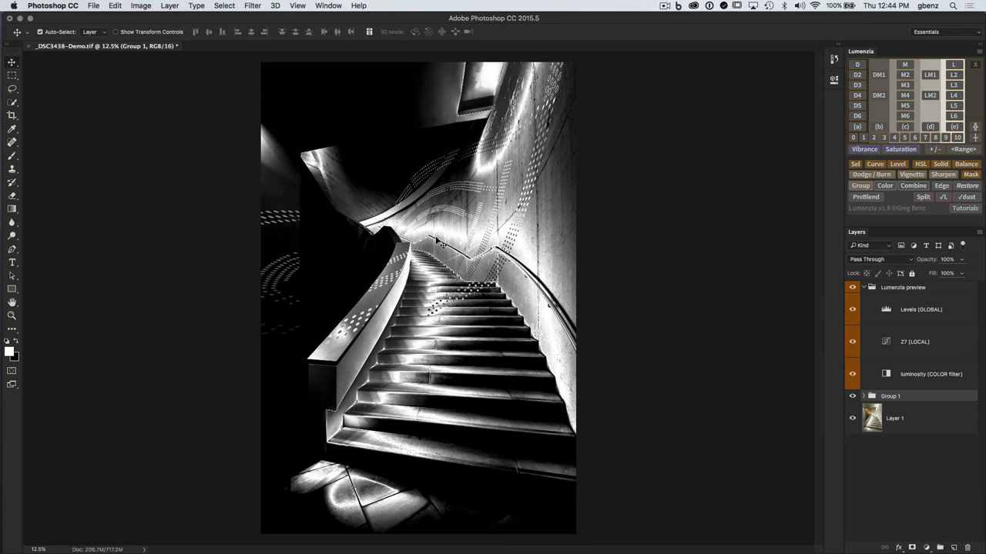
pyautogui.click(975, 65)
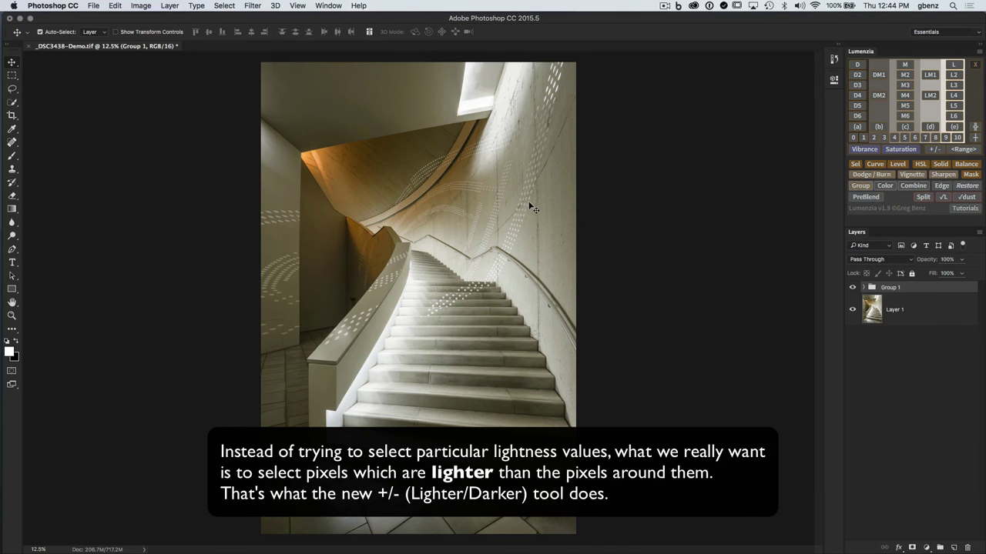
# - Add a Curves adjustment layer with its curve raised to strongly brighten the image
pyautogui.click(874, 165)
pyautogui.doubleClick(871, 299)
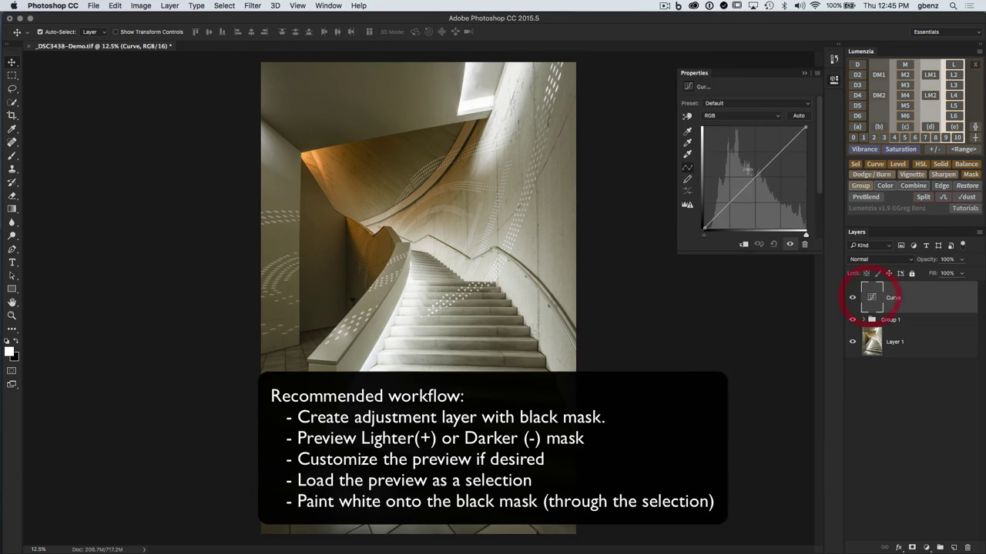
pyautogui.moveTo(765, 169); pyautogui.dragTo(731, 172)
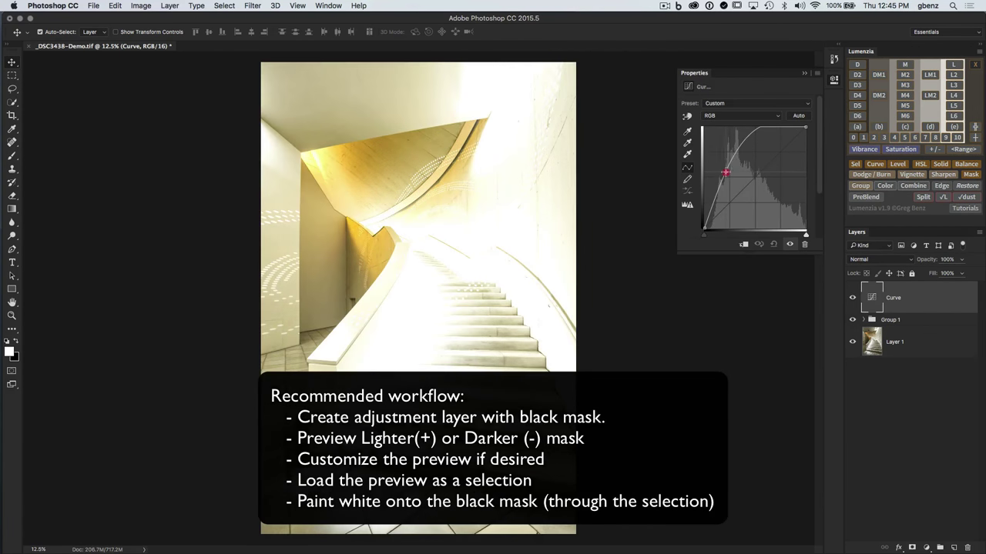
pyautogui.click(833, 78)
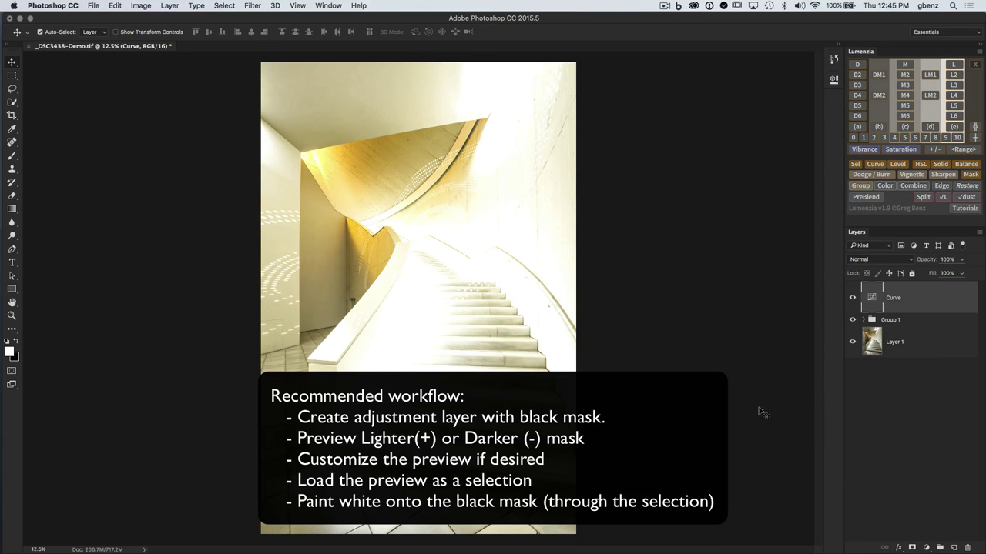
# - Give the Curves layer a black mask and paint a test brush stroke down the right wall
pyautogui.keyDown('alt'); pyautogui.click(911, 548); pyautogui.keyUp('alt')
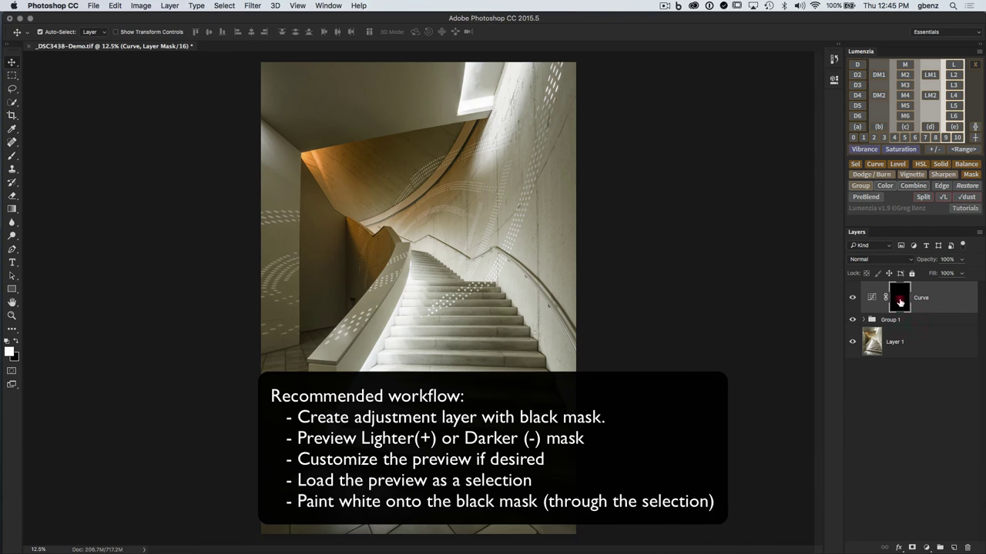
pyautogui.press('b')
pyautogui.moveTo(548, 208)
pyautogui.mouseDown()
pyautogui.moveTo(537, 274)
pyautogui.moveTo(576, 158)
pyautogui.moveTo(532, 259)
pyautogui.mouseUp()
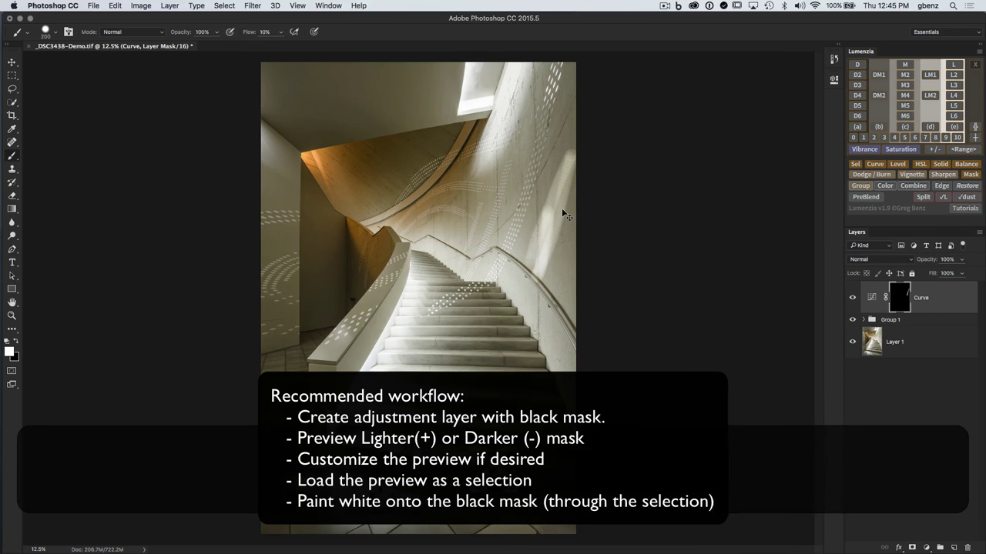
# - Undo the test stroke and preview a Lighter(+) delta mask with a 15 px radius
pyautogui.press('super+z')
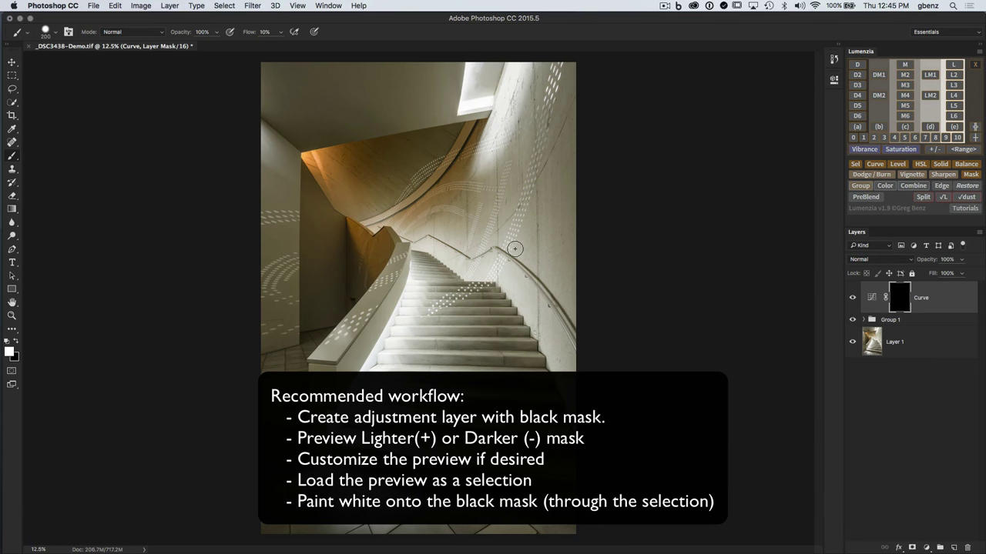
pyautogui.click(933, 150)
pyautogui.moveTo(505, 230); pyautogui.dragTo(713, 236)
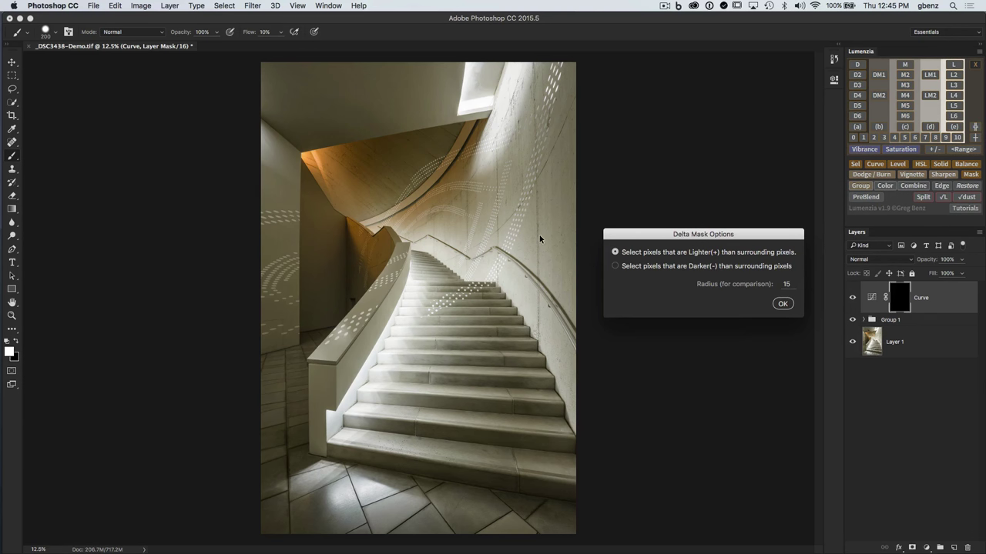
pyautogui.click(783, 304)
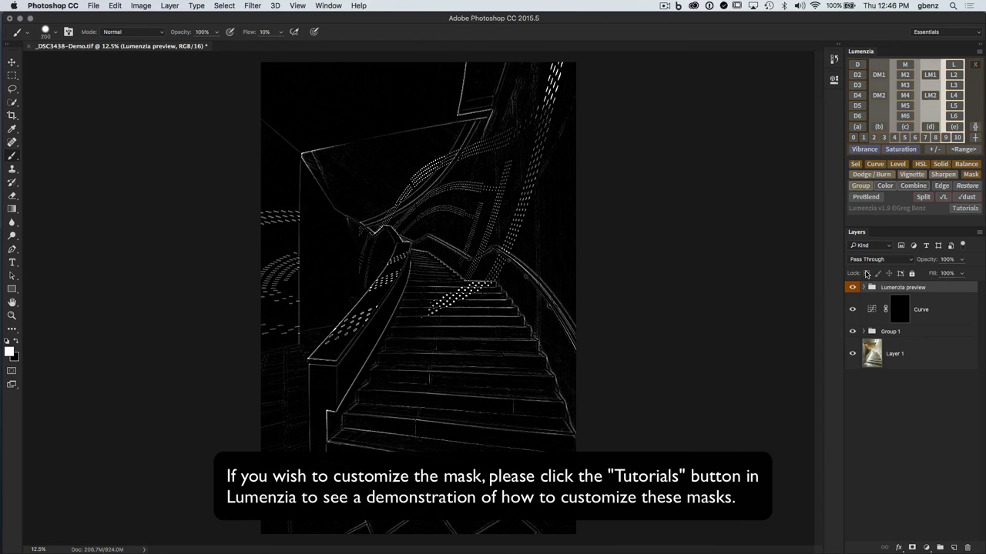
# - Load the lighter delta selection with hidden edges, undo stray strokes, and target the Curve mask
pyautogui.click(856, 165)
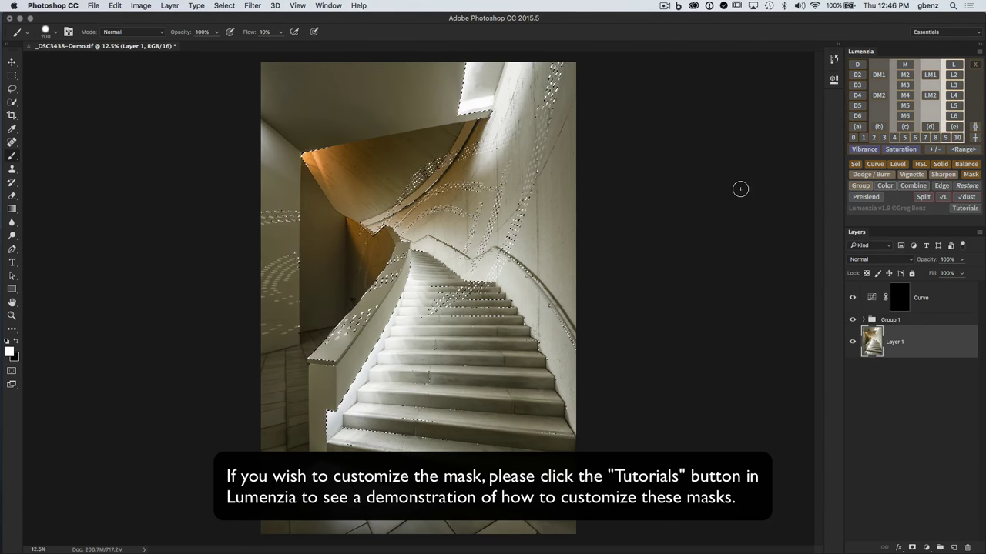
pyautogui.press('super+h')
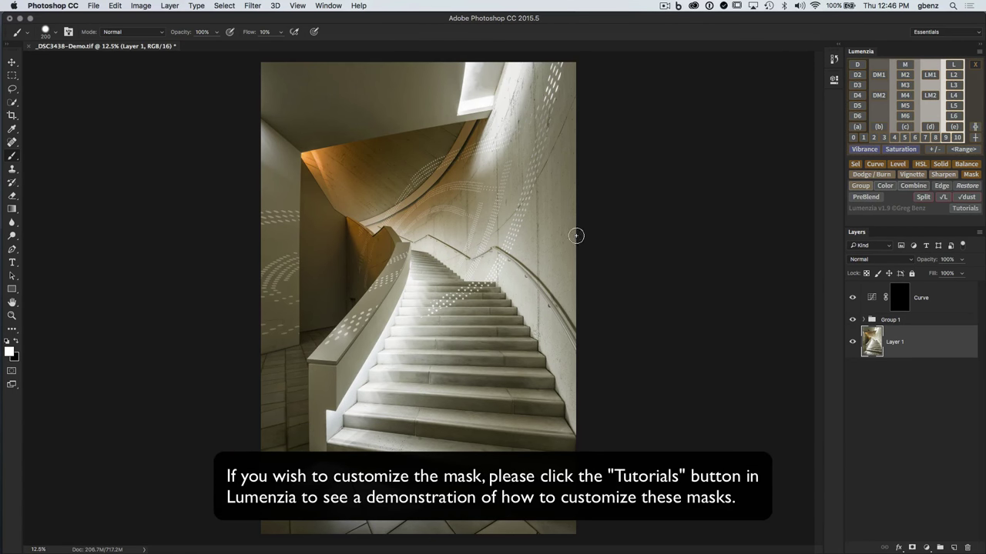
pyautogui.click(524, 205)
pyautogui.moveTo(523, 204); pyautogui.dragTo(534, 177)
pyautogui.moveTo(546, 118)
pyautogui.mouseDown()
pyautogui.moveTo(533, 192)
pyautogui.moveTo(504, 255)
pyautogui.moveTo(445, 301)
pyautogui.mouseUp()
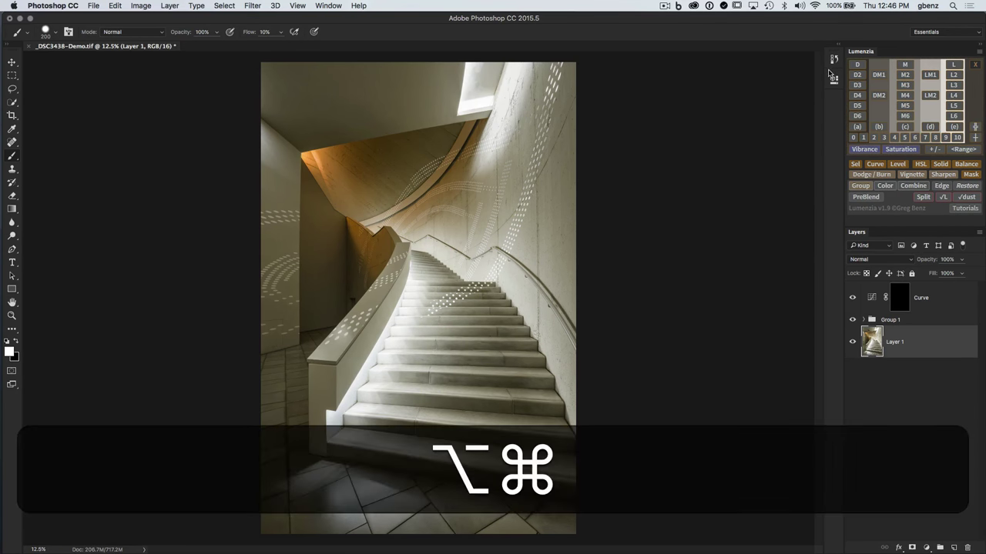
pyautogui.press('alt+super+z')
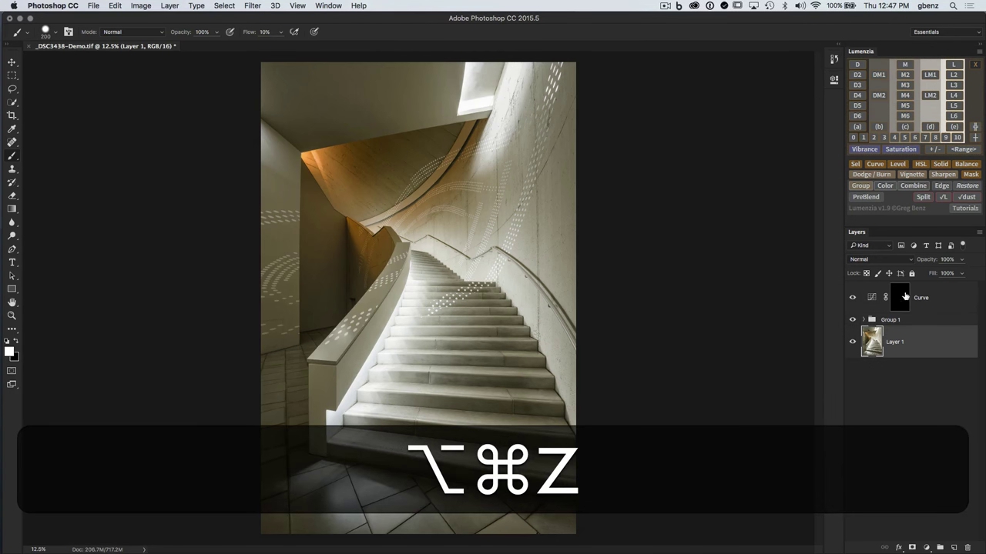
pyautogui.click(901, 297)
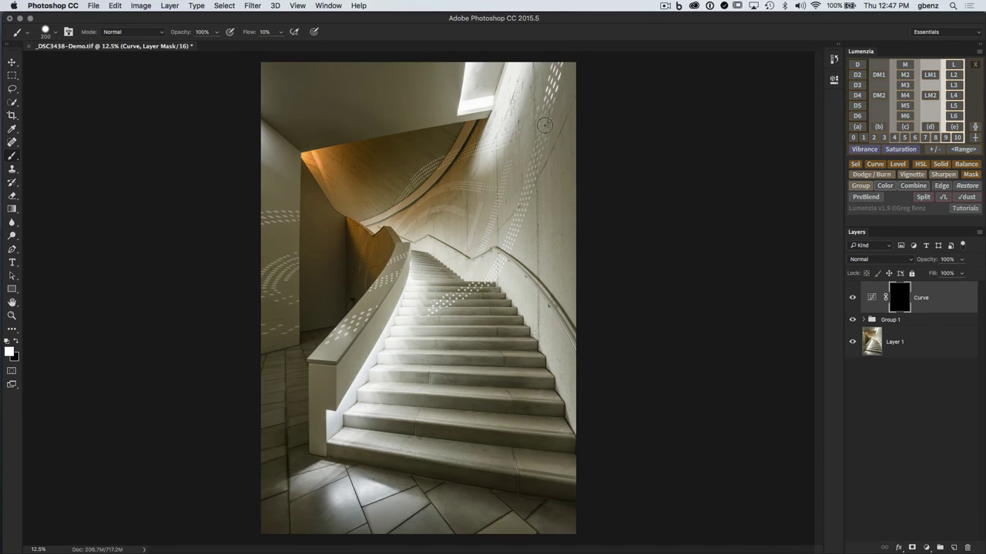
# - Paint white over light dots on the right wall, rail, left and upper curved walls, then hide the Curve layer
pyautogui.moveTo(544, 125)
pyautogui.mouseDown()
pyautogui.moveTo(529, 175)
pyautogui.moveTo(552, 109)
pyautogui.moveTo(523, 204)
pyautogui.moveTo(481, 282)
pyautogui.moveTo(453, 296)
pyautogui.moveTo(510, 167)
pyautogui.moveTo(398, 224)
pyautogui.moveTo(474, 217)
pyautogui.moveTo(408, 222)
pyautogui.moveTo(396, 212)
pyautogui.moveTo(444, 161)
pyautogui.moveTo(522, 128)
pyautogui.moveTo(472, 268)
pyautogui.moveTo(489, 283)
pyautogui.moveTo(441, 305)
pyautogui.mouseUp()
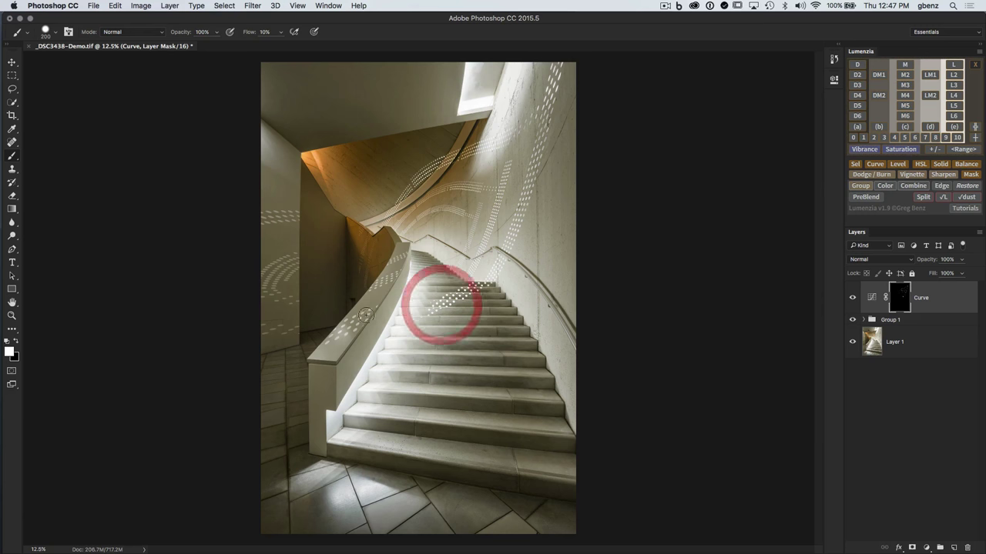
pyautogui.moveTo(346, 321)
pyautogui.mouseDown()
pyautogui.moveTo(372, 316)
pyautogui.moveTo(391, 276)
pyautogui.moveTo(373, 287)
pyautogui.moveTo(398, 275)
pyautogui.moveTo(398, 258)
pyautogui.moveTo(370, 258)
pyautogui.moveTo(375, 250)
pyautogui.moveTo(364, 271)
pyautogui.moveTo(370, 232)
pyautogui.moveTo(371, 252)
pyautogui.moveTo(357, 233)
pyautogui.moveTo(361, 266)
pyautogui.moveTo(376, 241)
pyautogui.moveTo(367, 270)
pyautogui.mouseUp()
pyautogui.moveTo(271, 279)
pyautogui.mouseDown()
pyautogui.moveTo(265, 273)
pyautogui.moveTo(286, 292)
pyautogui.moveTo(261, 331)
pyautogui.moveTo(274, 329)
pyautogui.mouseUp()
pyautogui.moveTo(277, 218)
pyautogui.mouseDown()
pyautogui.moveTo(293, 213)
pyautogui.moveTo(264, 226)
pyautogui.mouseUp()
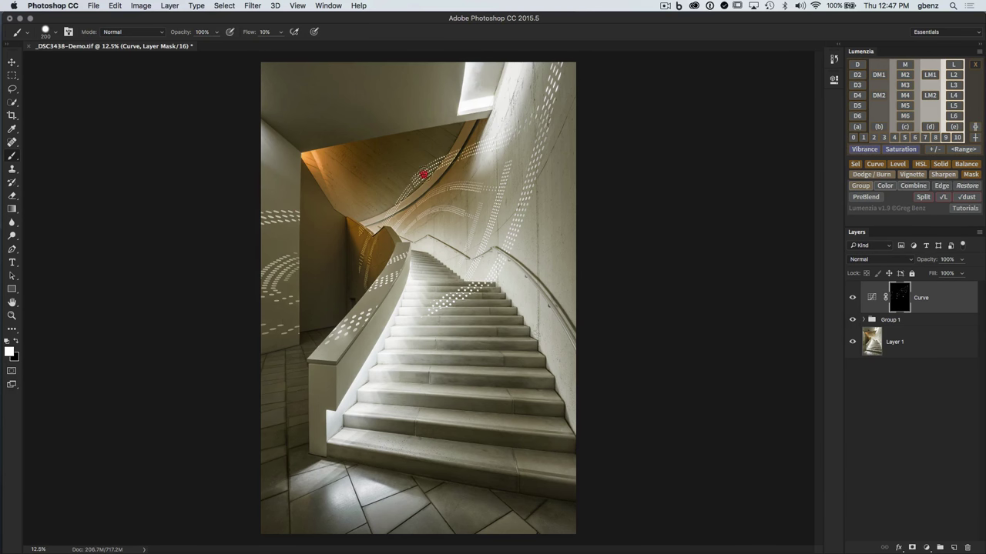
pyautogui.moveTo(419, 176)
pyautogui.mouseDown()
pyautogui.moveTo(451, 159)
pyautogui.moveTo(406, 190)
pyautogui.moveTo(390, 218)
pyautogui.moveTo(447, 184)
pyautogui.mouseUp()
pyautogui.moveTo(498, 143)
pyautogui.mouseDown()
pyautogui.moveTo(447, 159)
pyautogui.moveTo(525, 126)
pyautogui.moveTo(539, 131)
pyautogui.moveTo(536, 158)
pyautogui.moveTo(504, 183)
pyautogui.moveTo(475, 265)
pyautogui.moveTo(471, 221)
pyautogui.moveTo(477, 214)
pyautogui.moveTo(478, 226)
pyautogui.moveTo(467, 192)
pyautogui.mouseUp()
pyautogui.click(853, 297)
# - Toggle the Curve layer off and on to compare, leaving it visible
pyautogui.click(852, 297)
pyautogui.click(852, 297)
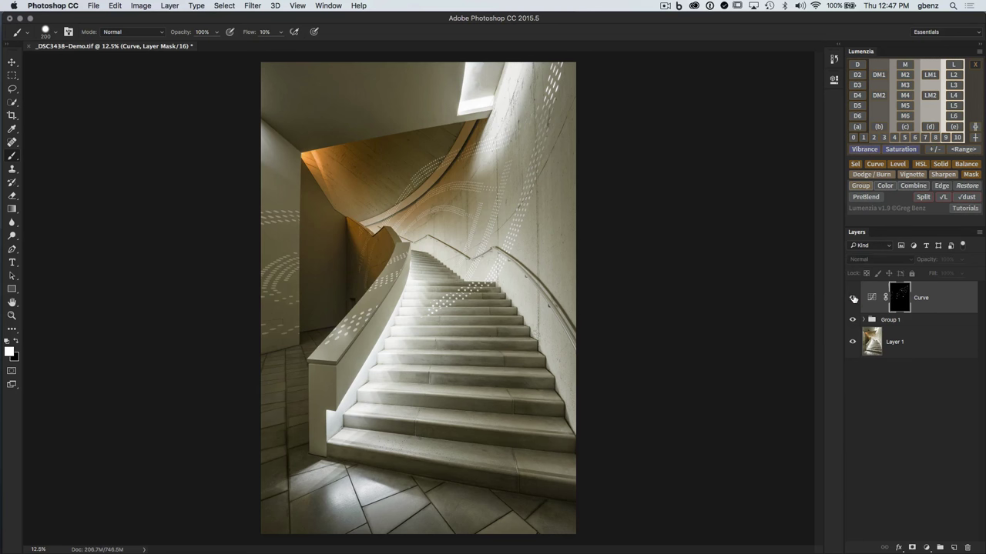
pyautogui.click(852, 299)
pyautogui.click(853, 299)
pyautogui.click(853, 299)
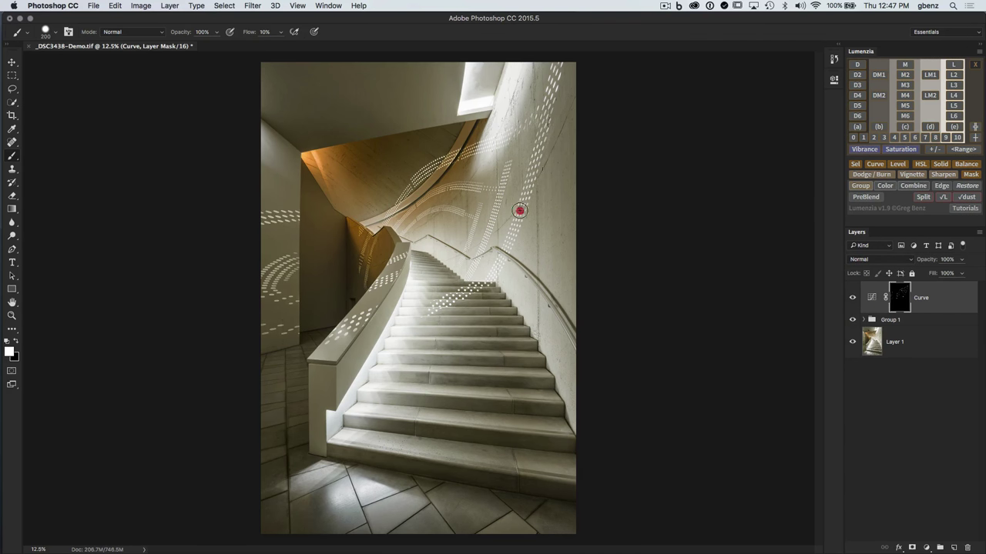
# - Paint more white on the mask over light dots across the right wall and upper and lower left wall
pyautogui.moveTo(526, 129)
pyautogui.mouseDown()
pyautogui.moveTo(493, 142)
pyautogui.moveTo(552, 122)
pyautogui.moveTo(546, 113)
pyautogui.moveTo(521, 204)
pyautogui.moveTo(498, 202)
pyautogui.moveTo(489, 231)
pyautogui.moveTo(495, 190)
pyautogui.moveTo(439, 188)
pyautogui.mouseUp()
pyautogui.moveTo(468, 218)
pyautogui.mouseDown()
pyautogui.moveTo(414, 220)
pyautogui.moveTo(452, 186)
pyautogui.moveTo(404, 217)
pyautogui.moveTo(409, 186)
pyautogui.moveTo(378, 221)
pyautogui.moveTo(382, 243)
pyautogui.moveTo(367, 247)
pyautogui.moveTo(375, 237)
pyautogui.moveTo(367, 274)
pyautogui.moveTo(365, 250)
pyautogui.moveTo(363, 260)
pyautogui.moveTo(263, 280)
pyautogui.moveTo(294, 272)
pyautogui.moveTo(275, 273)
pyautogui.moveTo(277, 263)
pyautogui.moveTo(265, 272)
pyautogui.moveTo(273, 295)
pyautogui.moveTo(286, 295)
pyautogui.moveTo(287, 263)
pyautogui.mouseUp()
pyautogui.moveTo(279, 215); pyautogui.dragTo(269, 220)
pyautogui.moveTo(277, 327)
pyautogui.mouseDown()
pyautogui.moveTo(293, 332)
pyautogui.moveTo(271, 334)
pyautogui.mouseUp()
# - Dab white on the Curve mask over the light dots near the foot of the stairs
pyautogui.click(346, 326)
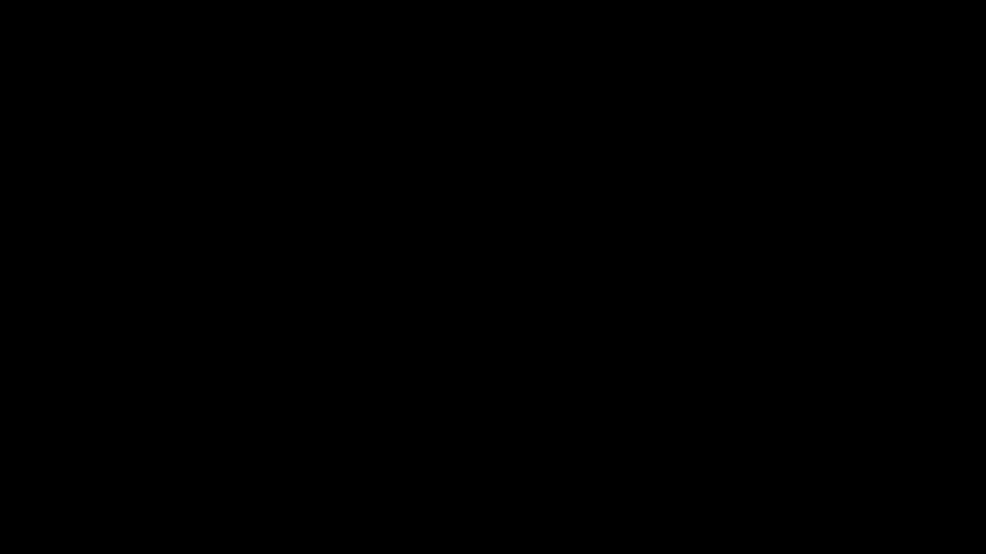